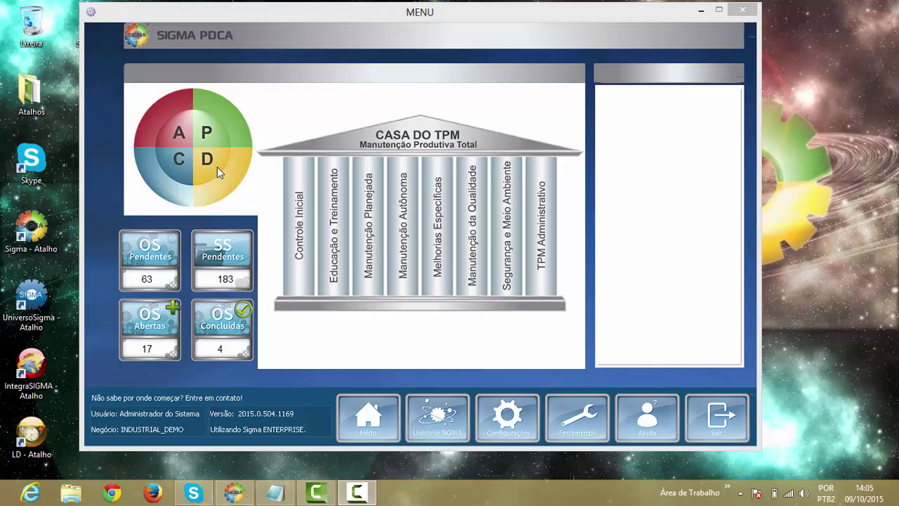
Step: Open the lubricant registration form in the Lubrificação section of the DO phase
{"action": "left_click", "coordinate": [217, 166]}
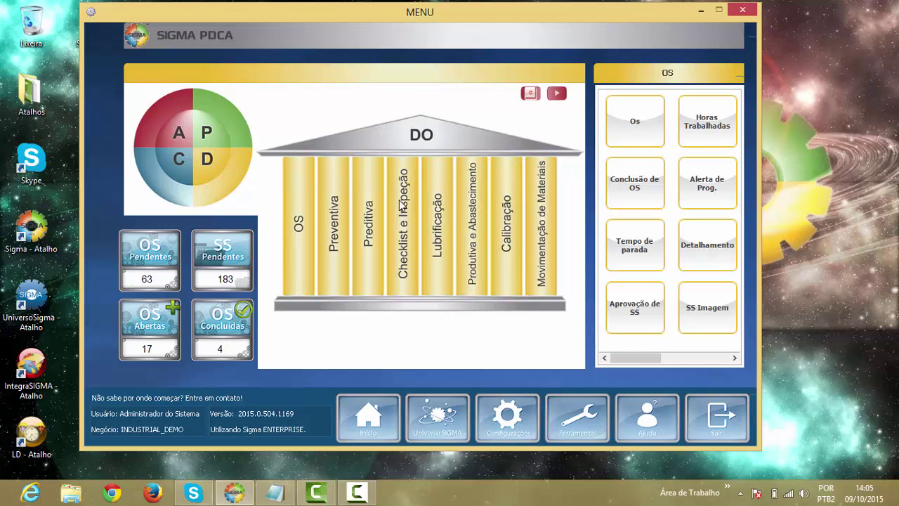
{"action": "left_click", "coordinate": [441, 219]}
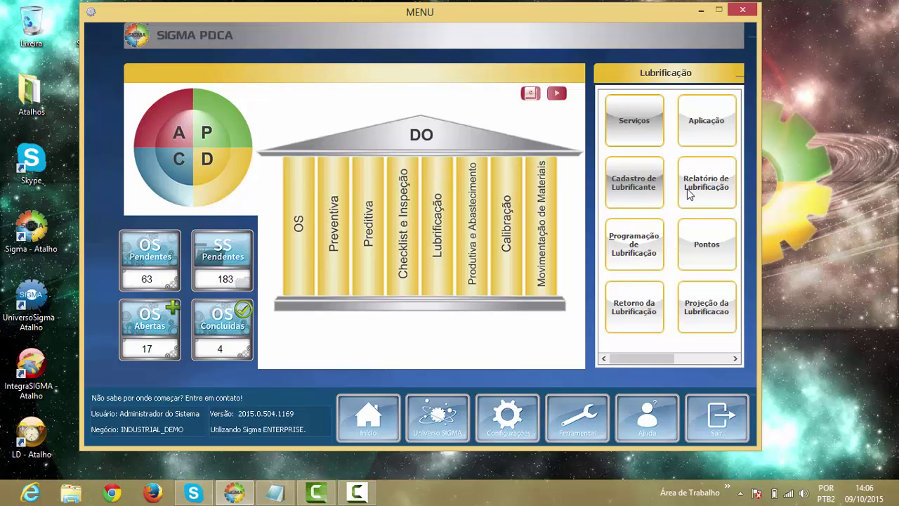
{"action": "left_click", "coordinate": [625, 185]}
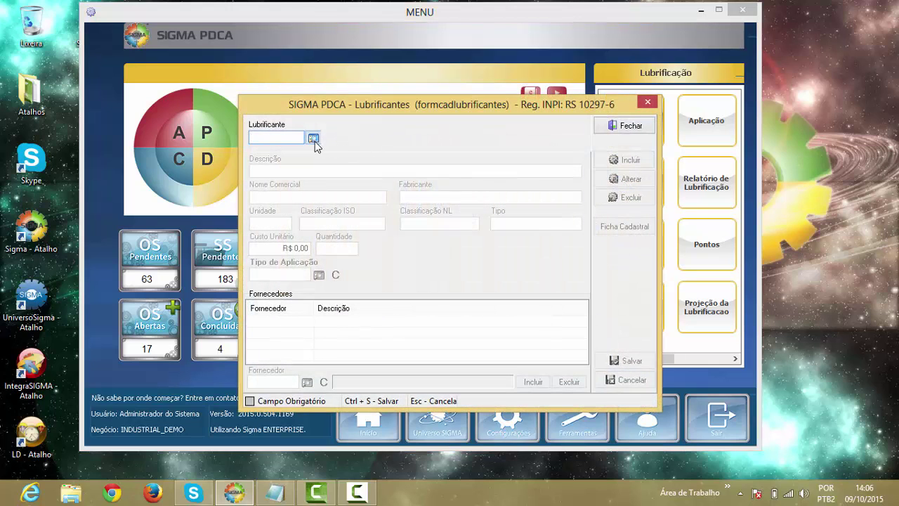
Step: Look through the registered lubricants and start a new lubricant record with the code LUB014
{"action": "left_click", "coordinate": [313, 137]}
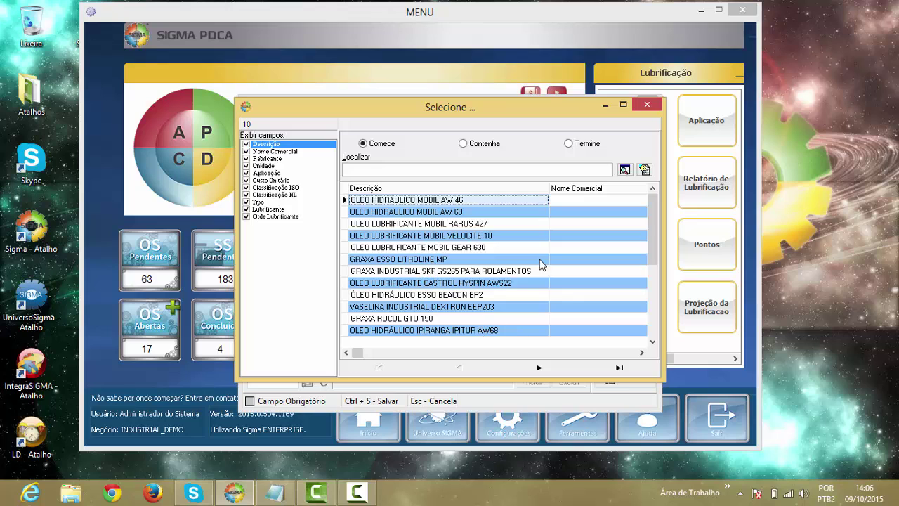
{"action": "left_click", "coordinate": [645, 106]}
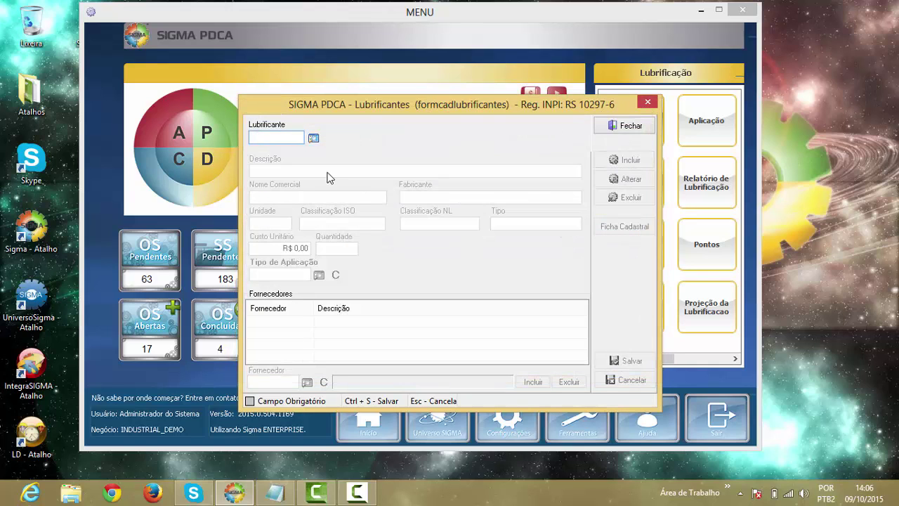
{"action": "type", "text": "013"}
{"action": "key", "text": "BackSpace"}
{"action": "type", "text": "4"}
{"action": "key", "text": "Return"}
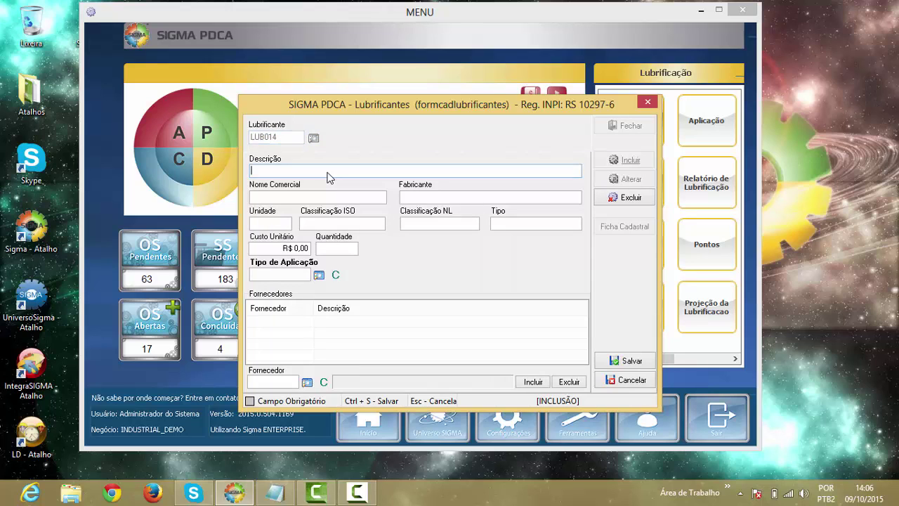
Step: Fill in the description GRAXA INDUSTRIAL ABC 01, trade name GXABC, manufacturer ABC and unit G
{"action": "type", "text": "GRAXA INDUSTRIAL ABC 01"}
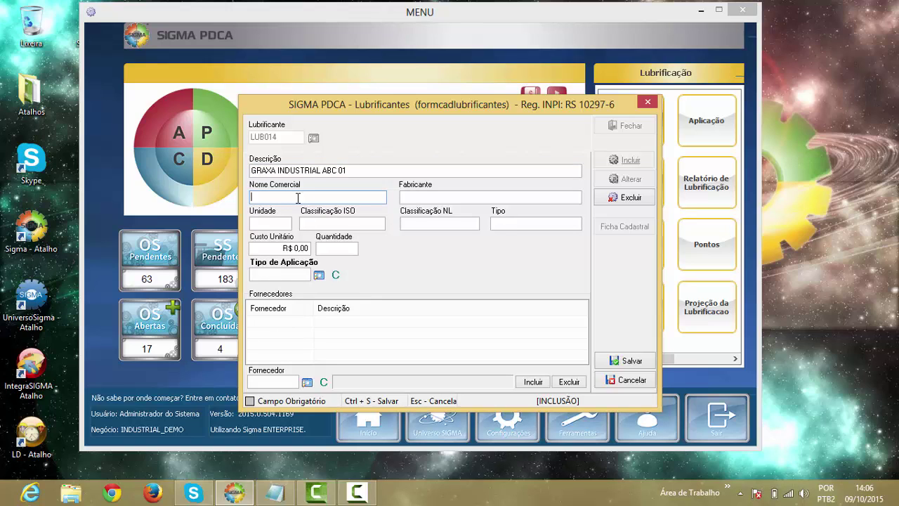
{"action": "type", "text": "GXABC"}
{"action": "left_click", "coordinate": [415, 196]}
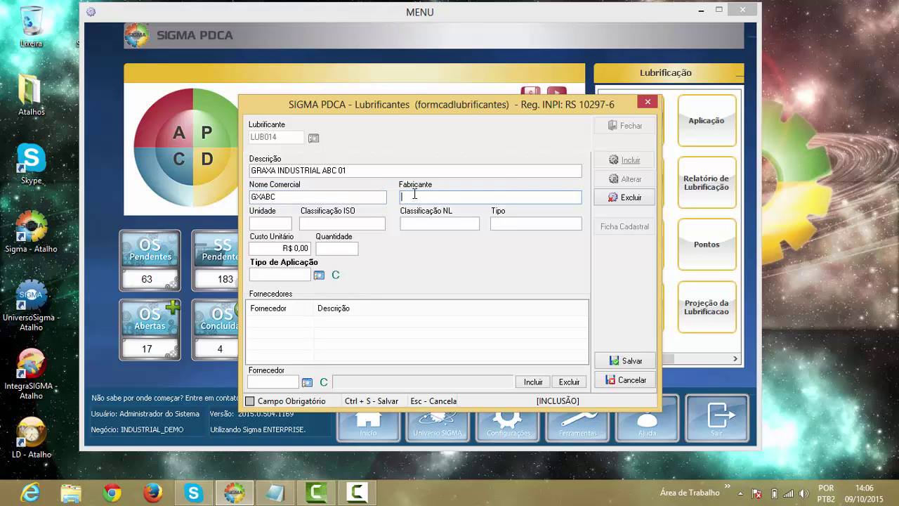
{"action": "type", "text": "ABC"}
{"action": "left_click", "coordinate": [278, 223]}
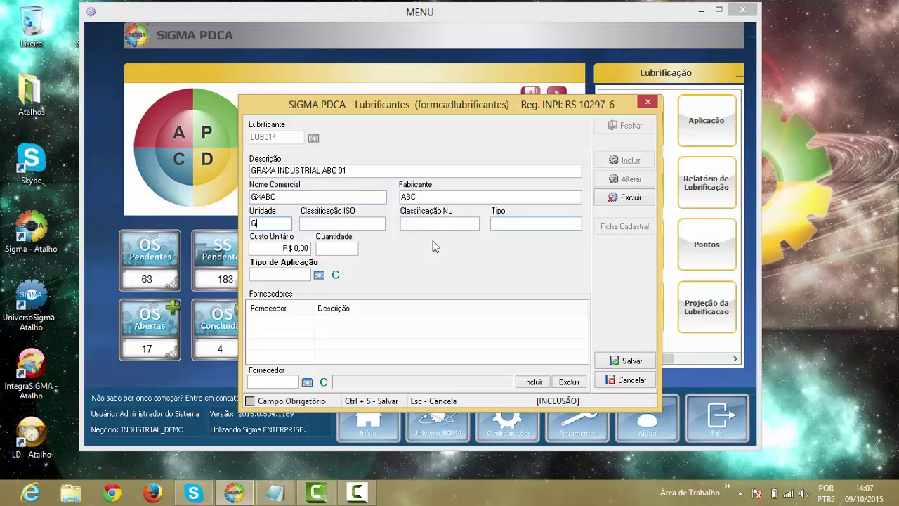
Step: Set the unit cost to R$ 65,00 and the application type to APL003, and save the lubricant
{"action": "left_click", "coordinate": [295, 248]}
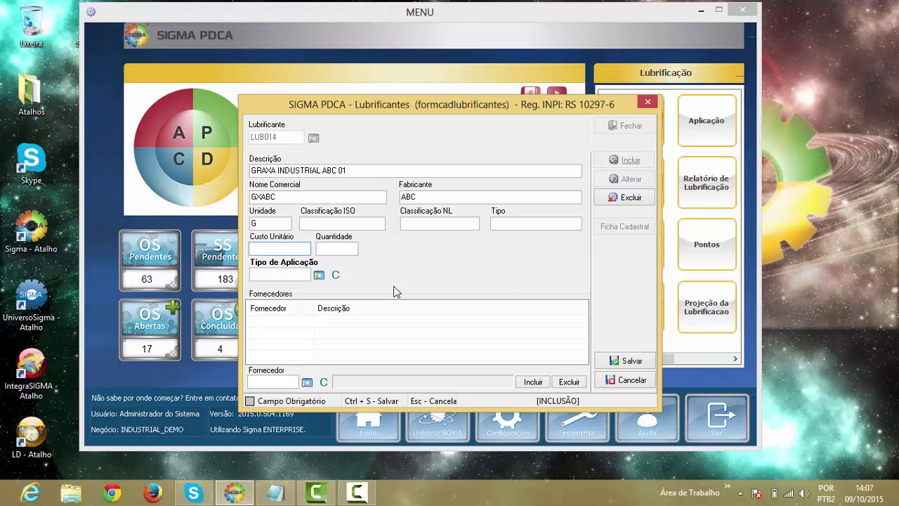
{"action": "type", "text": "65"}
{"action": "left_click", "coordinate": [319, 274]}
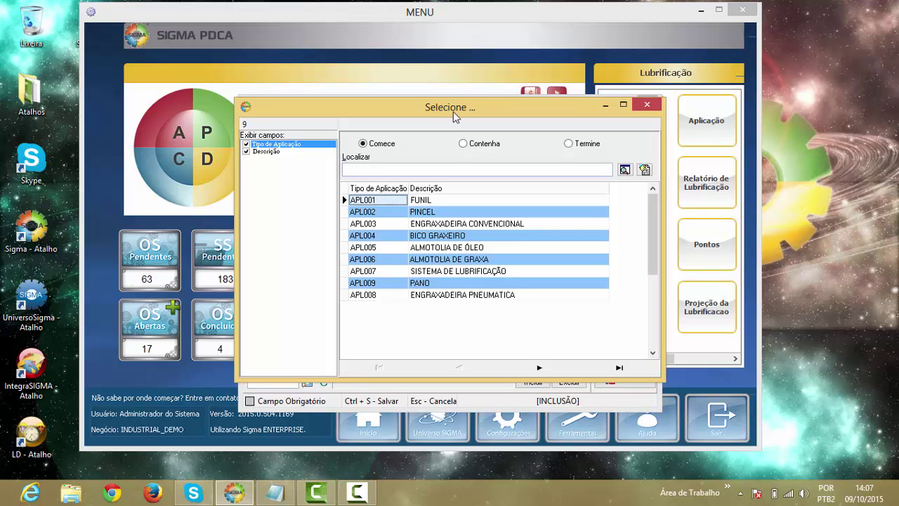
{"action": "left_click_drag", "start_coordinate": [457, 115], "coordinate": [530, 163]}
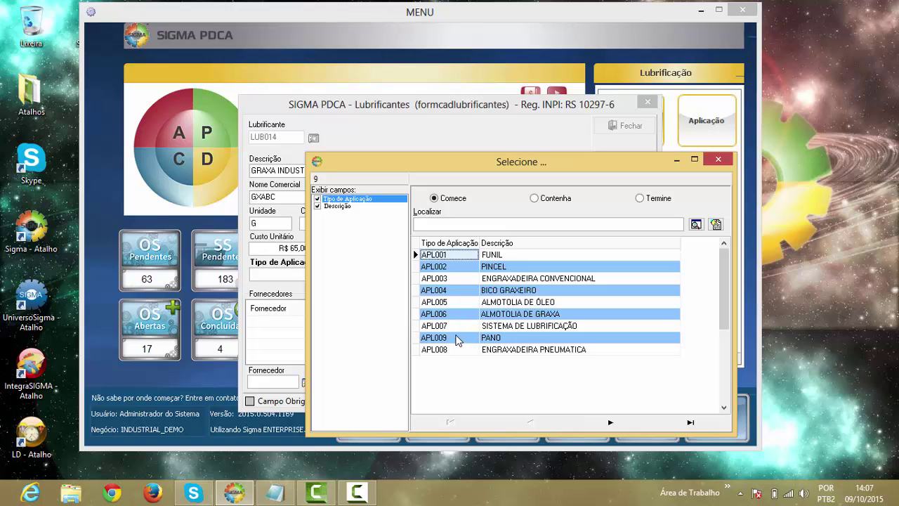
{"action": "double_click", "coordinate": [442, 279]}
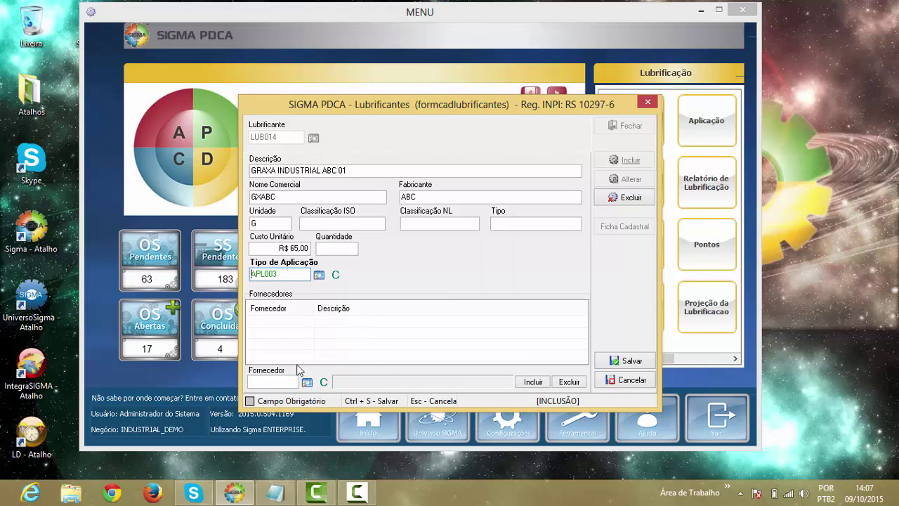
{"action": "left_click", "coordinate": [616, 359]}
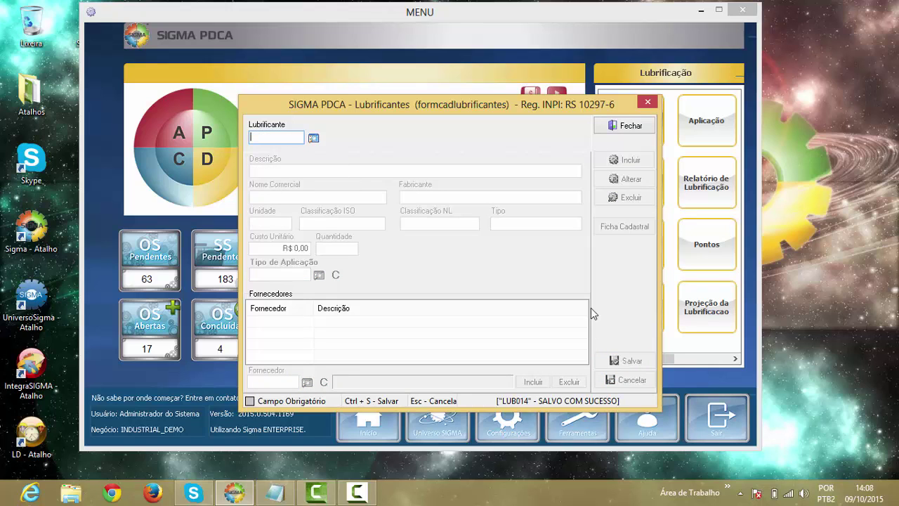
Step: Check the list of registered lubricants for the new grease and close the registration form
{"action": "left_click", "coordinate": [314, 139]}
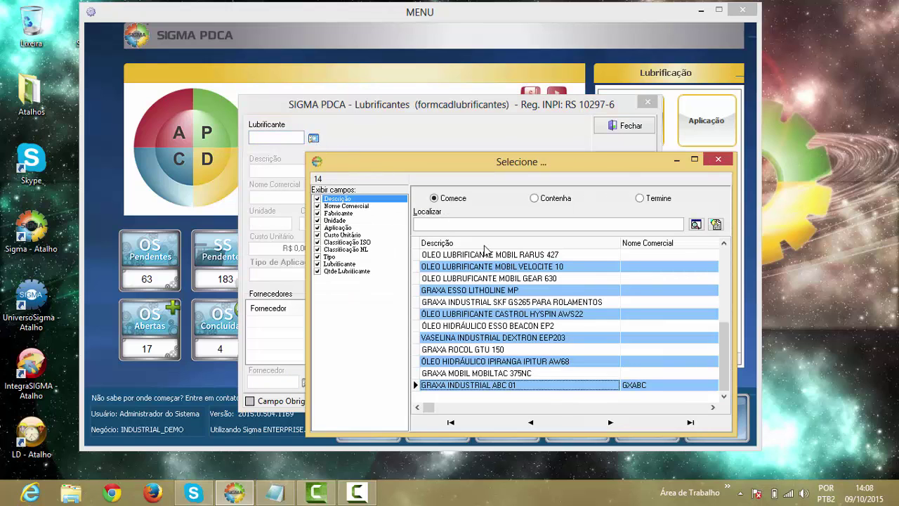
{"action": "left_click", "coordinate": [715, 161]}
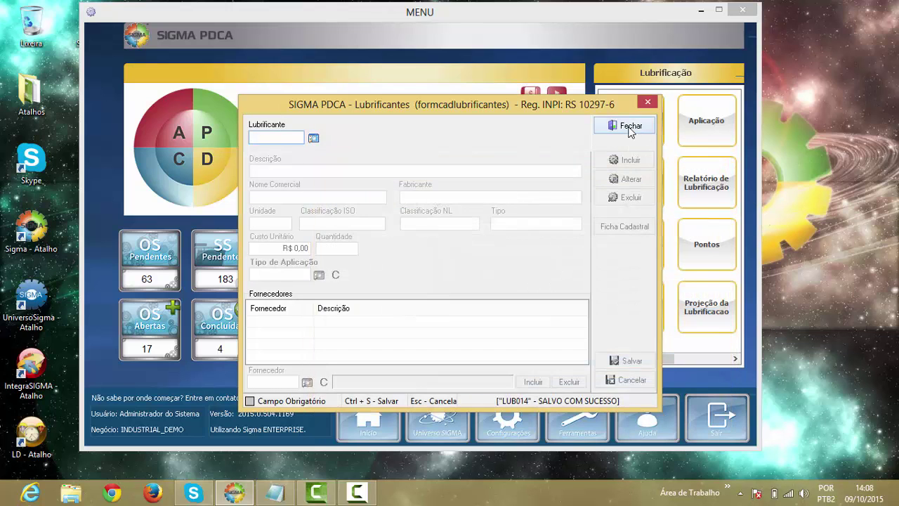
{"action": "left_click", "coordinate": [629, 130]}
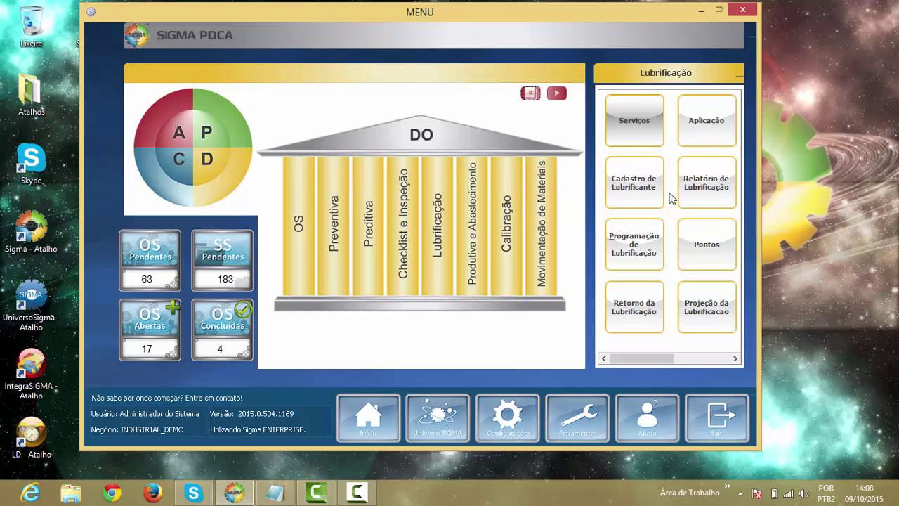
Step: Start a new lubrication schedule in Programação de Lubrificação and assign the machine TCNC02 (TORNO CNC)
{"action": "left_click", "coordinate": [632, 244]}
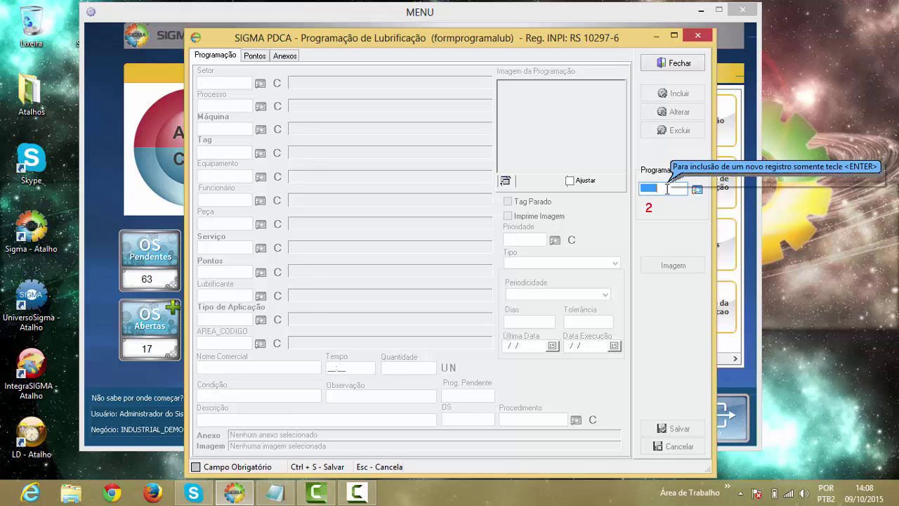
{"action": "key", "text": "Return"}
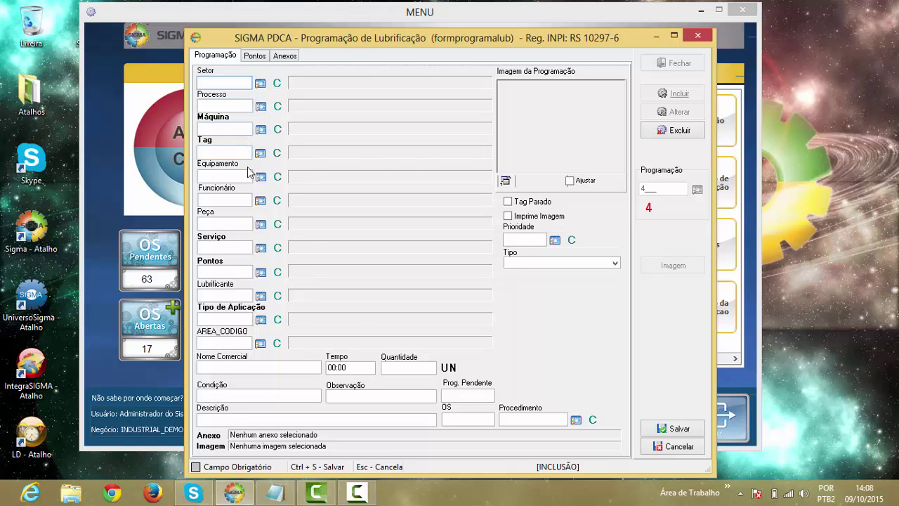
{"action": "left_click", "coordinate": [260, 129]}
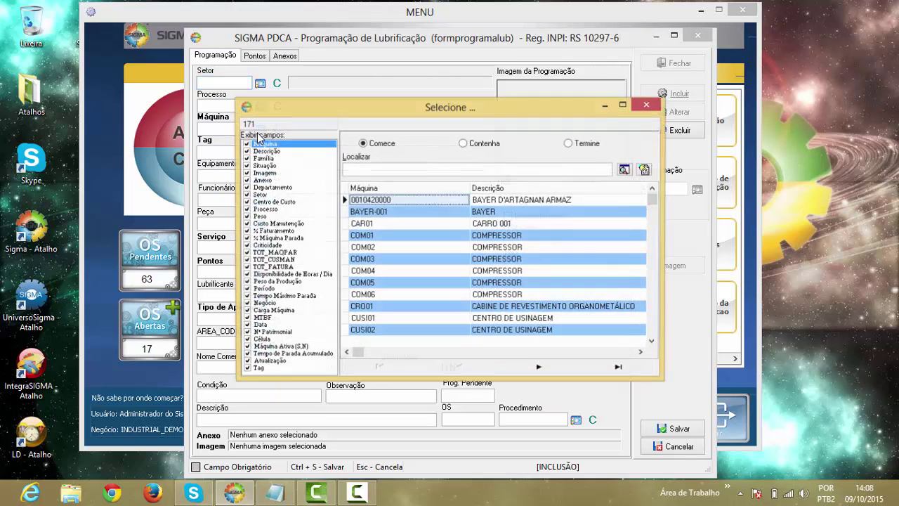
{"action": "left_click", "coordinate": [395, 169]}
{"action": "type", "text": "T"}
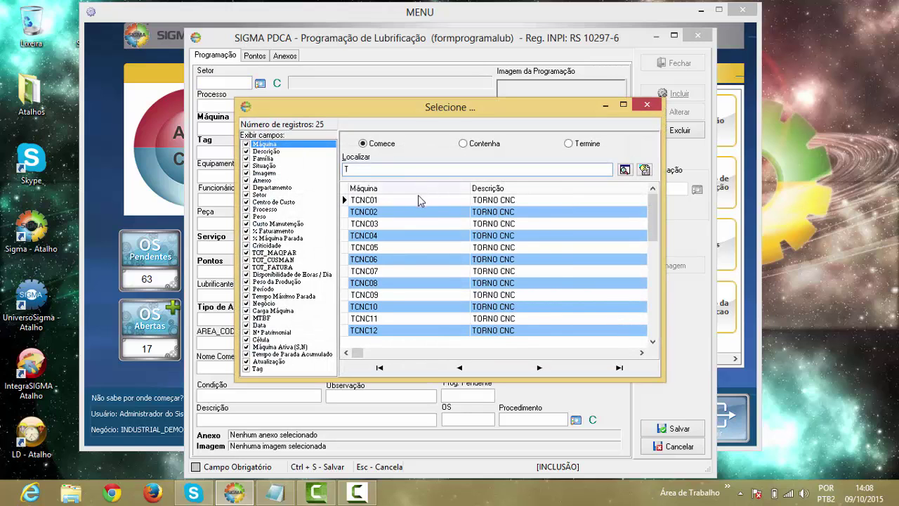
{"action": "double_click", "coordinate": [403, 212]}
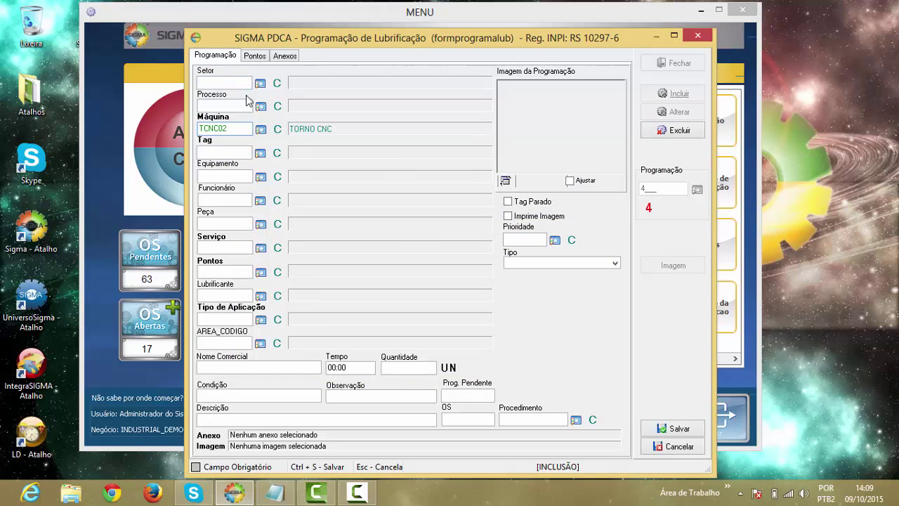
Step: Set the schedule's service to SER003 (ENGRAXAMENTO) and its lubrication point to PNT0009 (EIXO)
{"action": "left_click", "coordinate": [261, 248]}
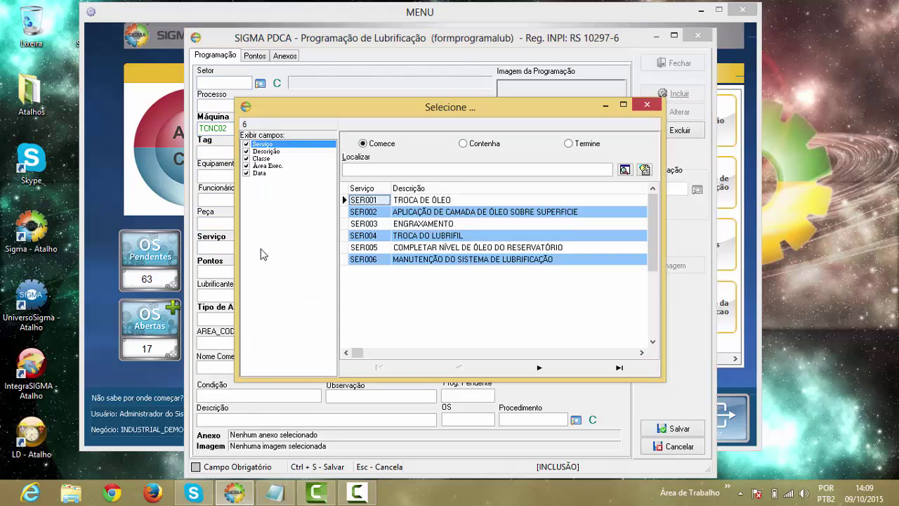
{"action": "left_click", "coordinate": [372, 225]}
{"action": "double_click", "coordinate": [372, 225]}
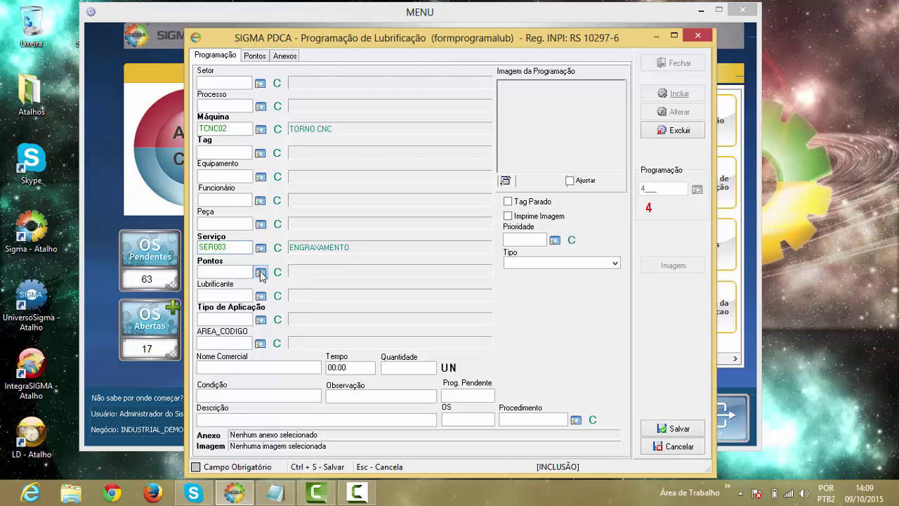
{"action": "left_click", "coordinate": [260, 273]}
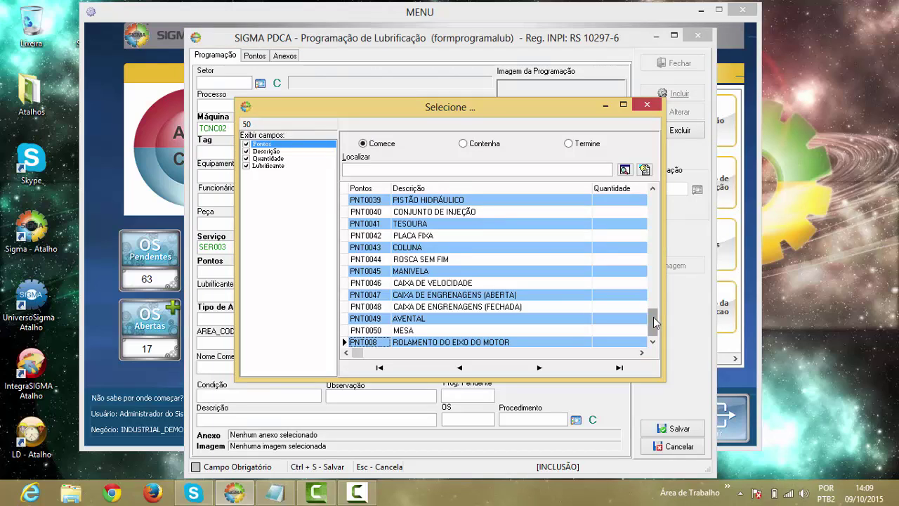
{"action": "left_click_drag", "start_coordinate": [651, 322], "coordinate": [655, 206]}
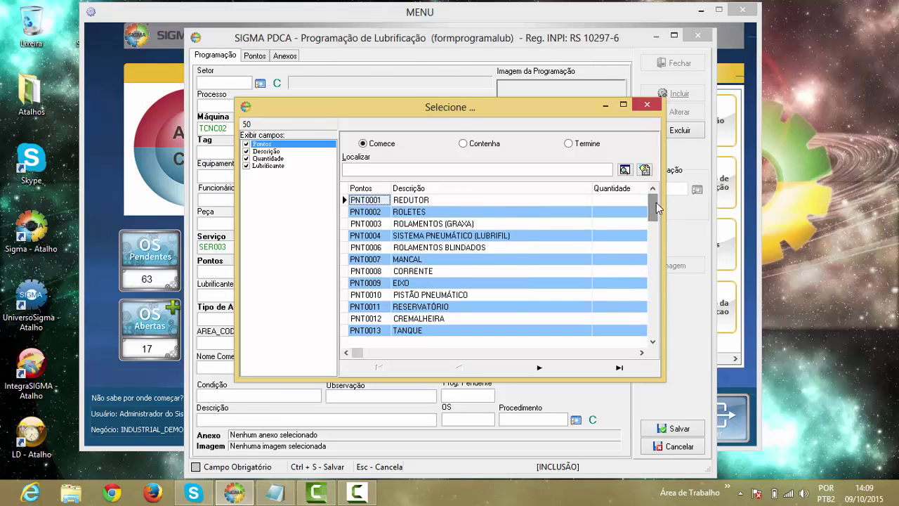
{"action": "left_click", "coordinate": [374, 283]}
{"action": "double_click", "coordinate": [375, 285]}
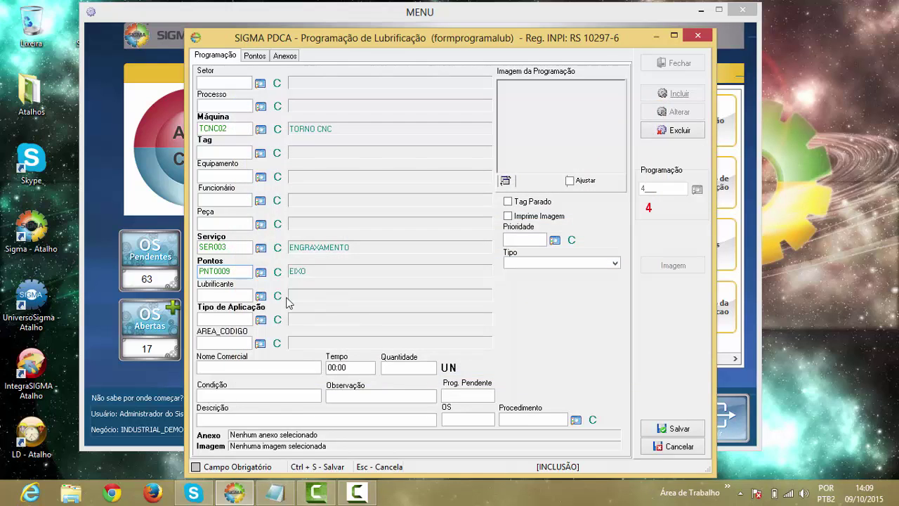
Step: Assign the lubricant GRAXA INDUSTRIAL ABC 01 with a quantity of 250 and set the schedule type to Periódica
{"action": "left_click", "coordinate": [260, 295]}
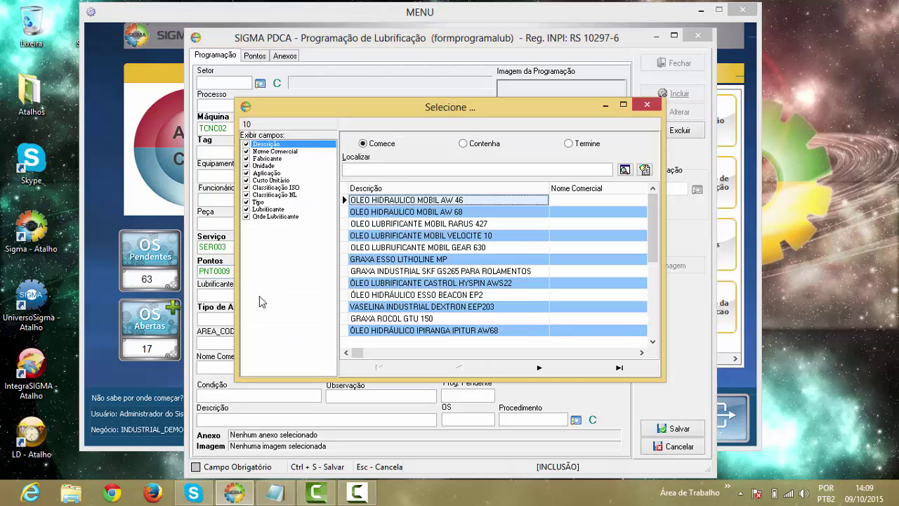
{"action": "left_click_drag", "start_coordinate": [653, 253], "coordinate": [656, 330]}
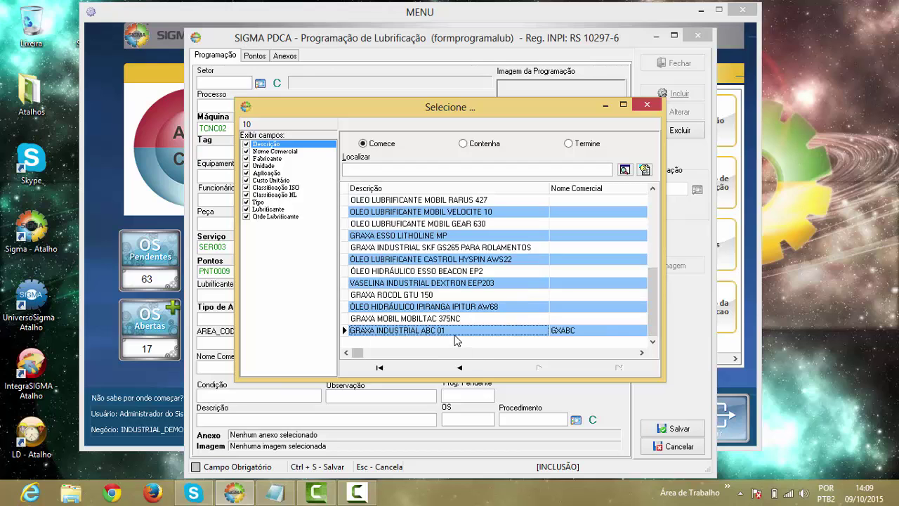
{"action": "double_click", "coordinate": [455, 340]}
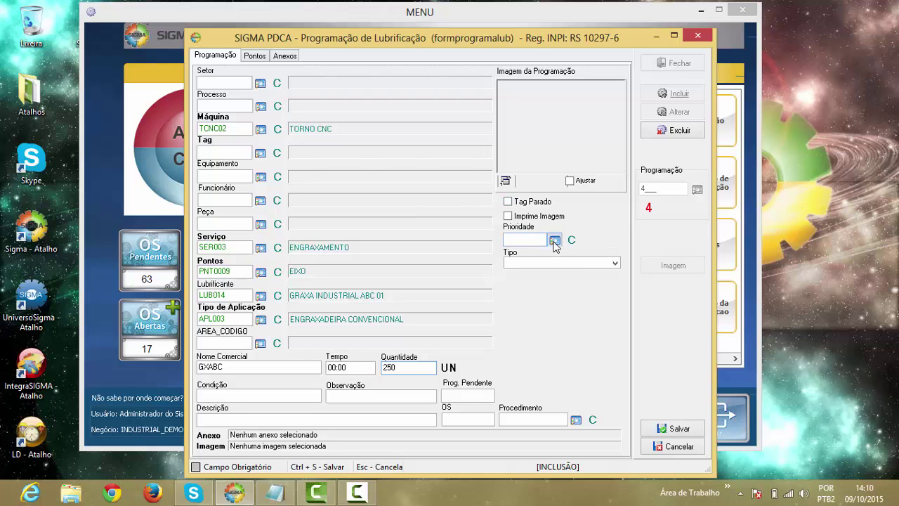
{"action": "left_click", "coordinate": [616, 263]}
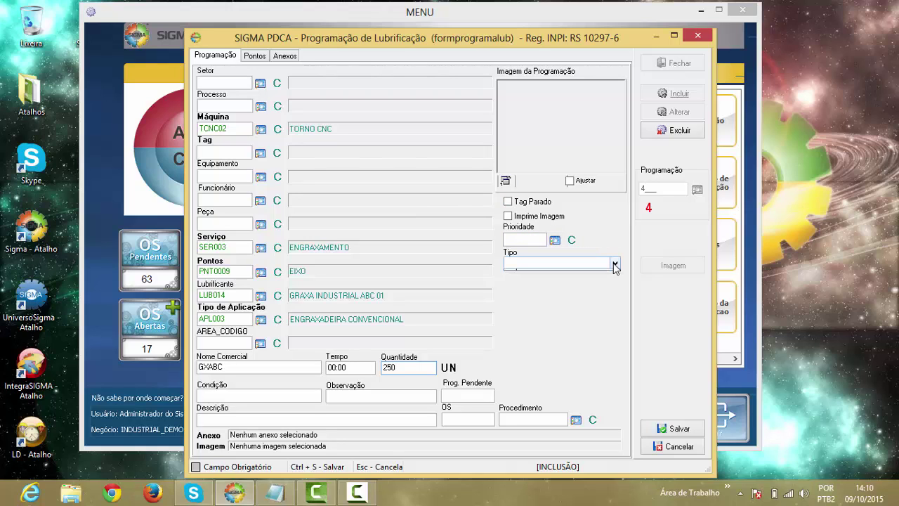
{"action": "left_click", "coordinate": [551, 272]}
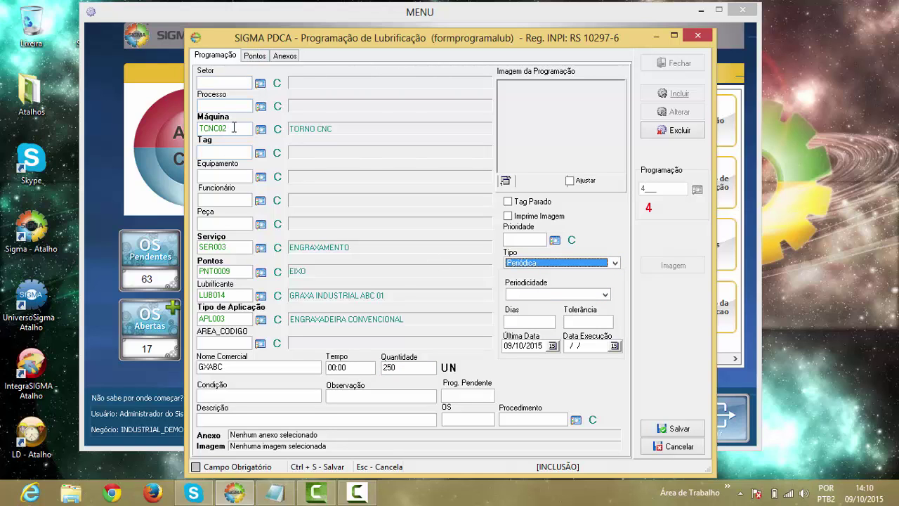
Step: Review the machine's lubrication points with their periods and periodicity, and return to the schedule data
{"action": "left_click", "coordinate": [254, 56]}
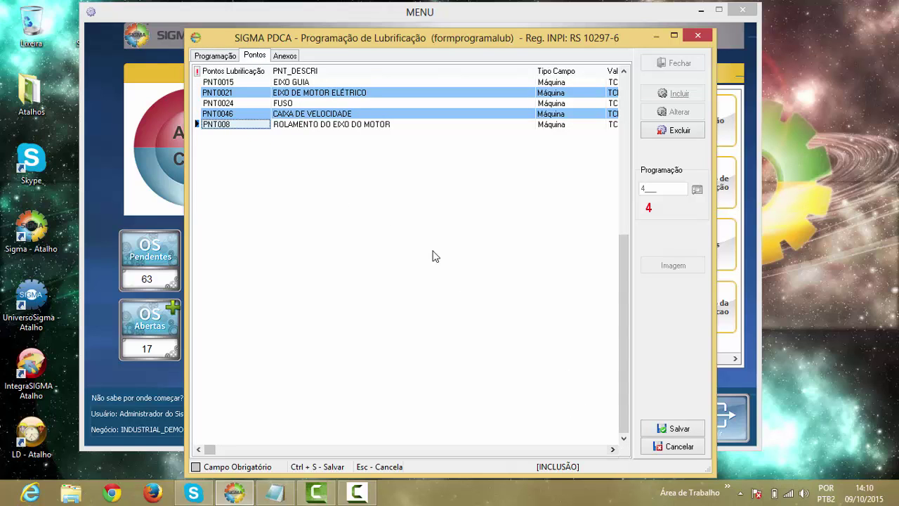
{"action": "left_click", "coordinate": [612, 450]}
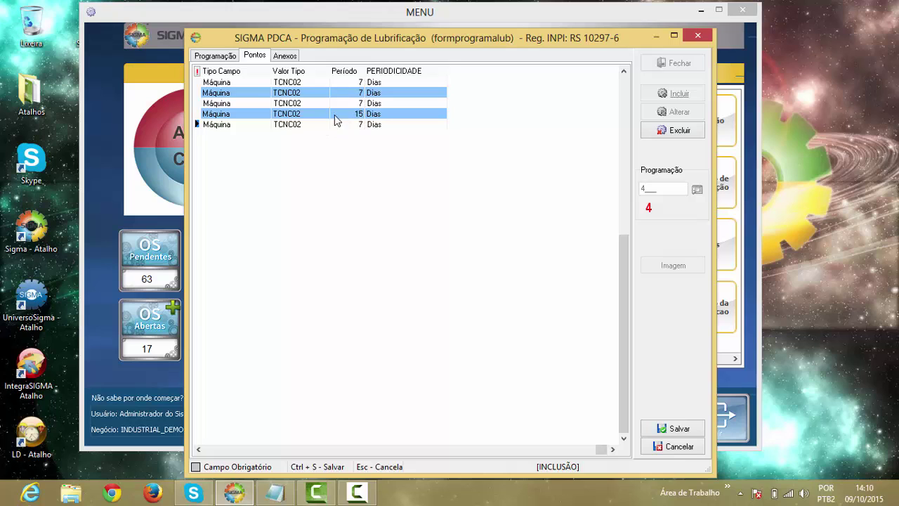
{"action": "left_click", "coordinate": [224, 59]}
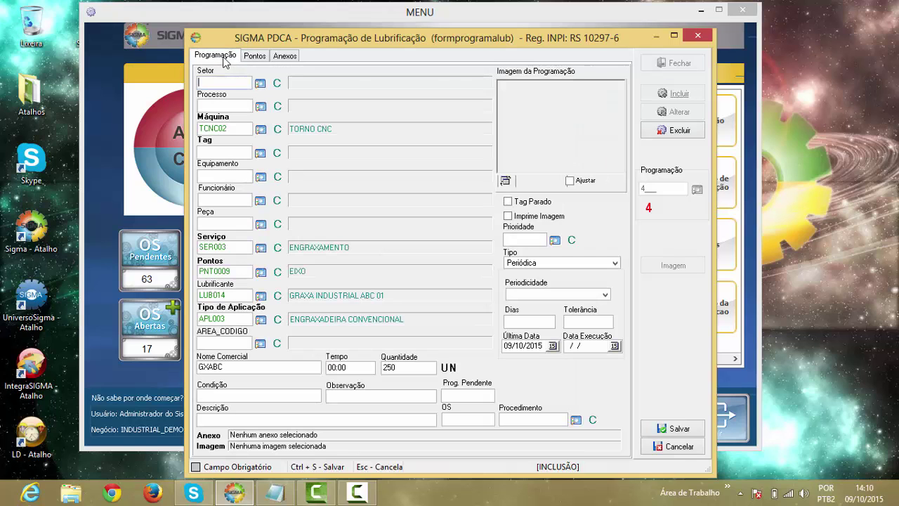
Step: Set the schedule's periodicity to Diário with an interval of 7 days and check the matching lubrication points
{"action": "left_click", "coordinate": [604, 295]}
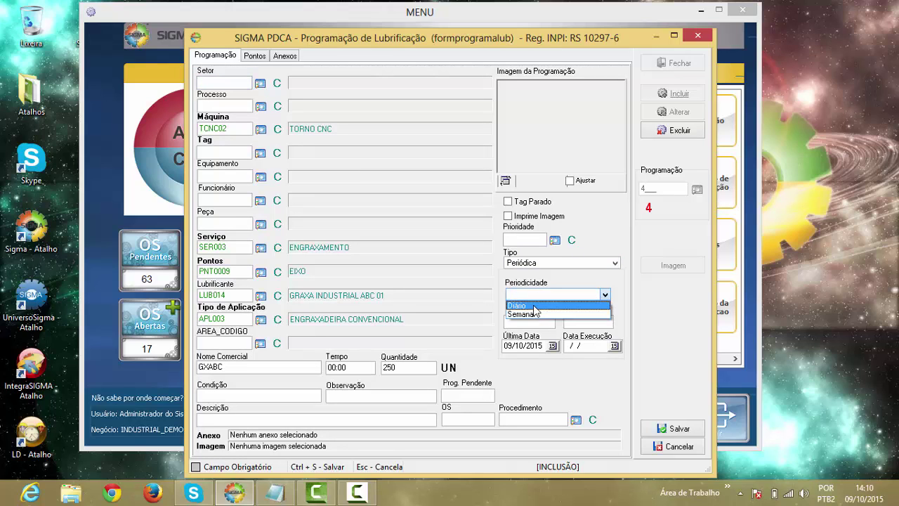
{"action": "left_click", "coordinate": [535, 306]}
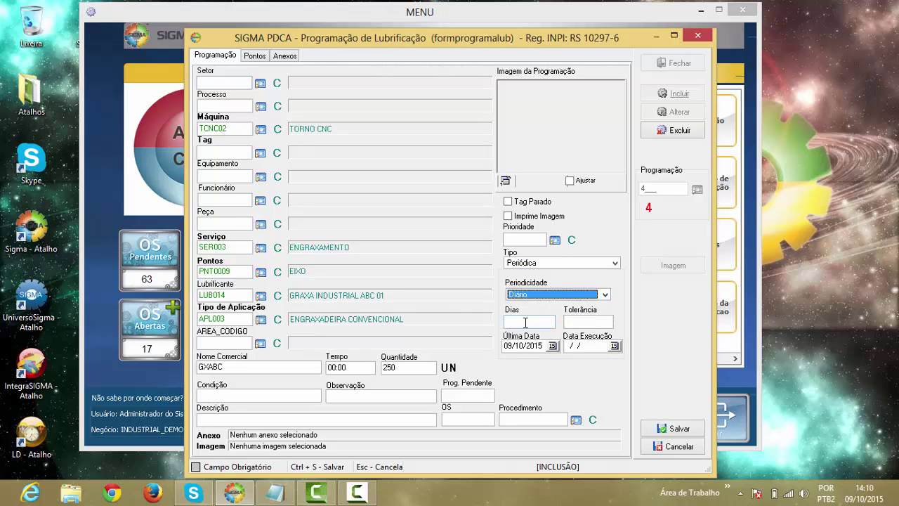
{"action": "left_click", "coordinate": [526, 322]}
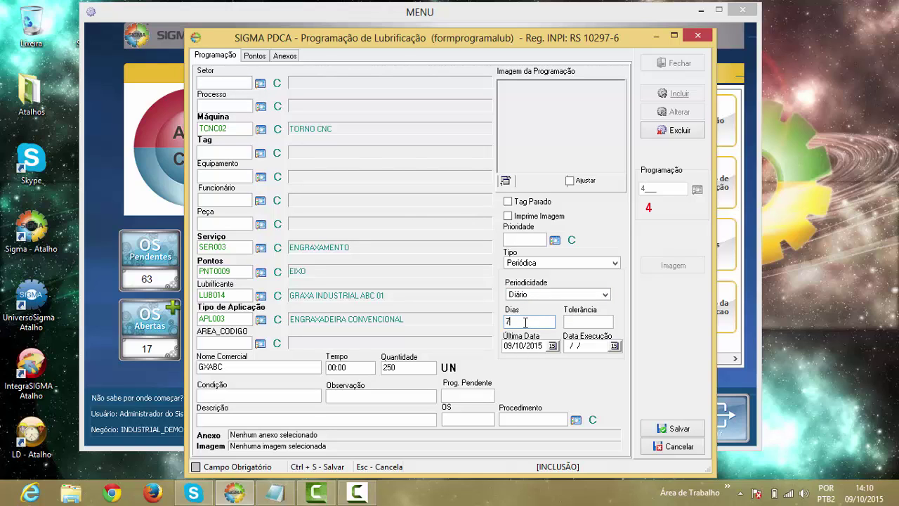
{"action": "left_click", "coordinate": [258, 58]}
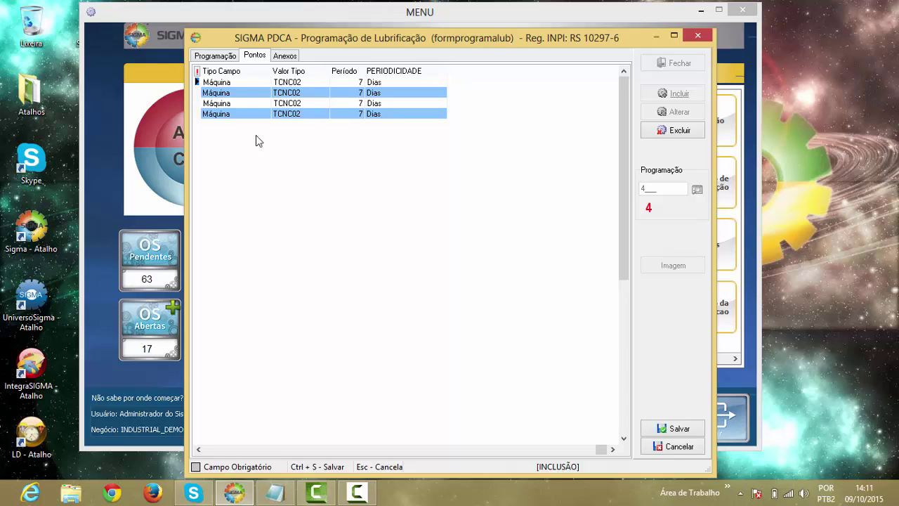
{"action": "left_click", "coordinate": [225, 61]}
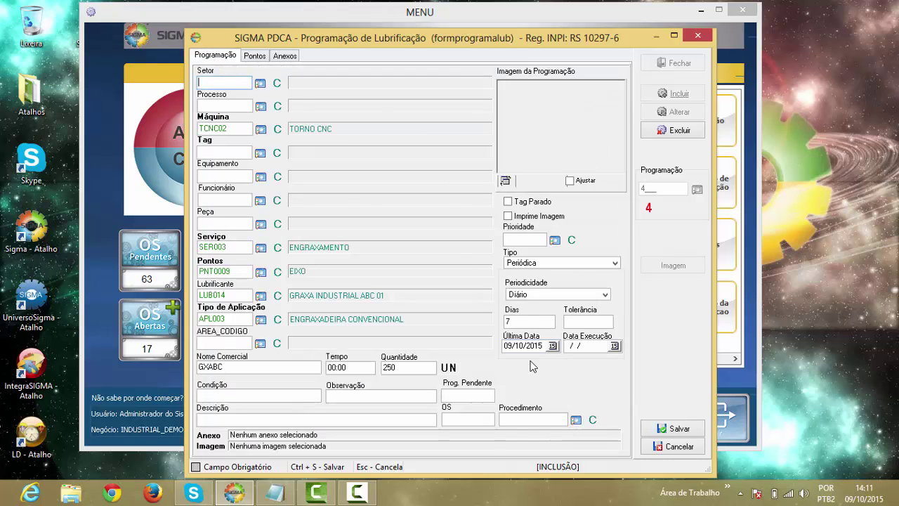
Step: Try an interval of 15 days, check the matching lubrication points, and return to the schedule data
{"action": "left_click_drag", "start_coordinate": [526, 324], "coordinate": [497, 333]}
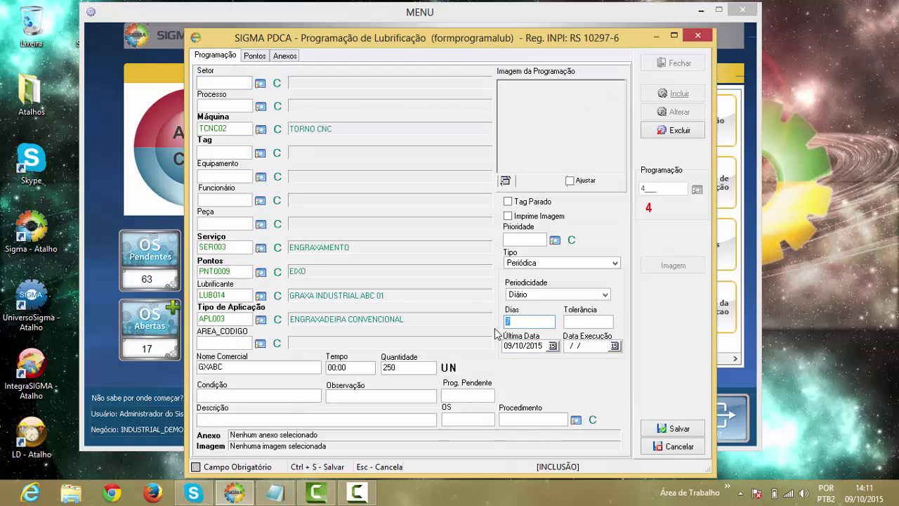
{"action": "type", "text": "15"}
{"action": "left_click", "coordinate": [254, 56]}
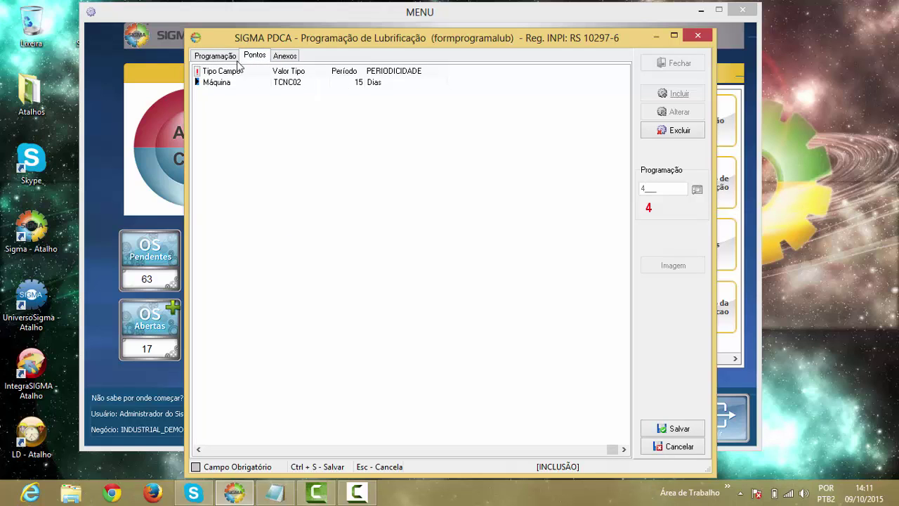
{"action": "left_click", "coordinate": [211, 57]}
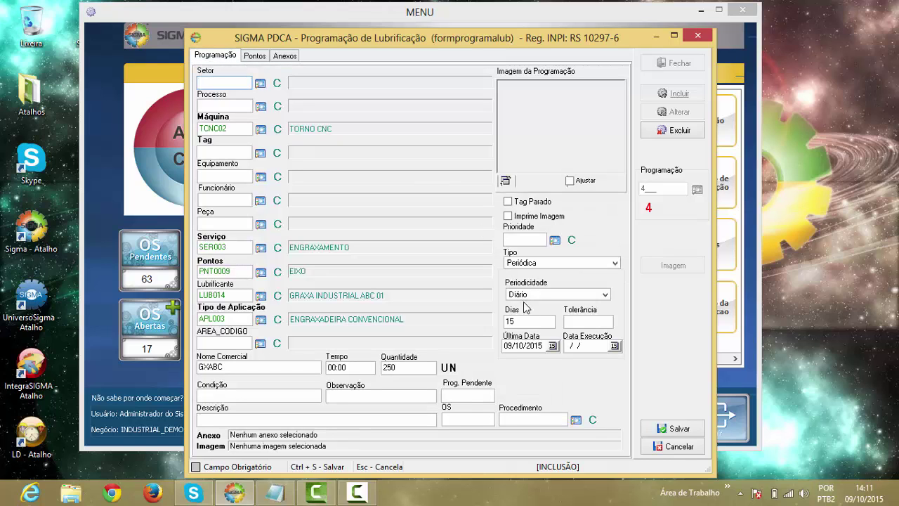
Step: Set the interval to 7 days with a tolerance of 2, and save and close the lubrication schedule
{"action": "double_click", "coordinate": [525, 321]}
{"action": "key", "text": "BackSpace"}
{"action": "type", "text": "7"}
{"action": "left_click", "coordinate": [578, 322]}
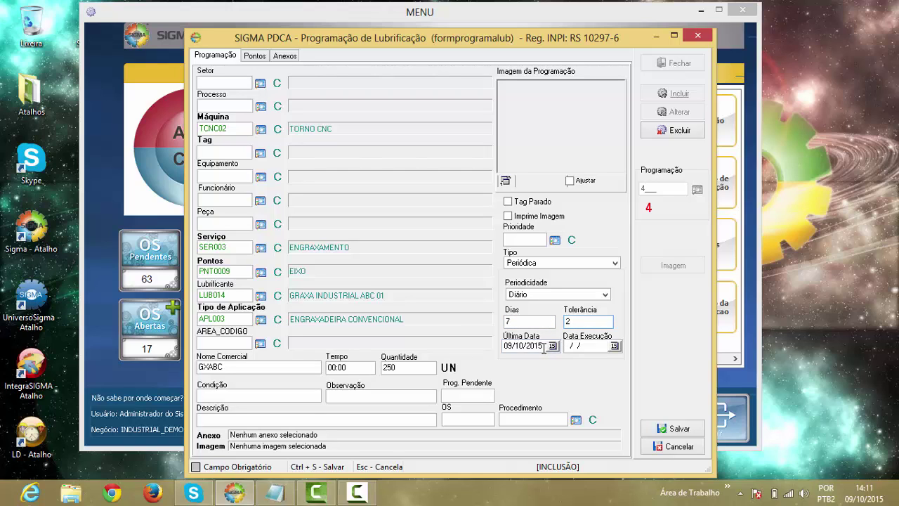
{"action": "key", "text": "Tab"}
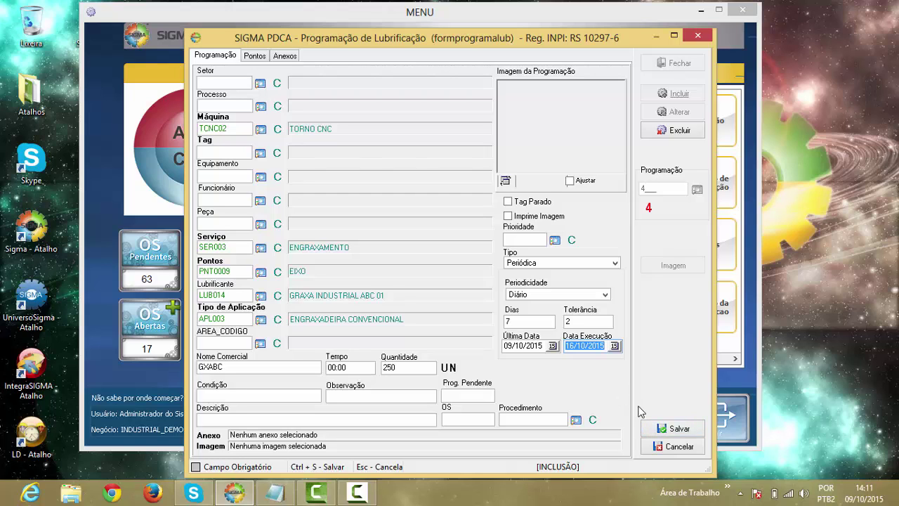
{"action": "left_click", "coordinate": [657, 430]}
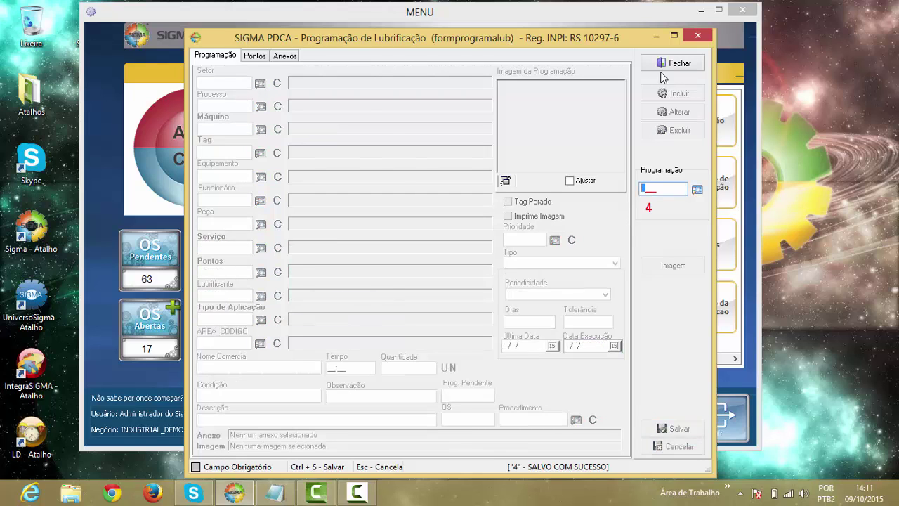
{"action": "left_click", "coordinate": [656, 65]}
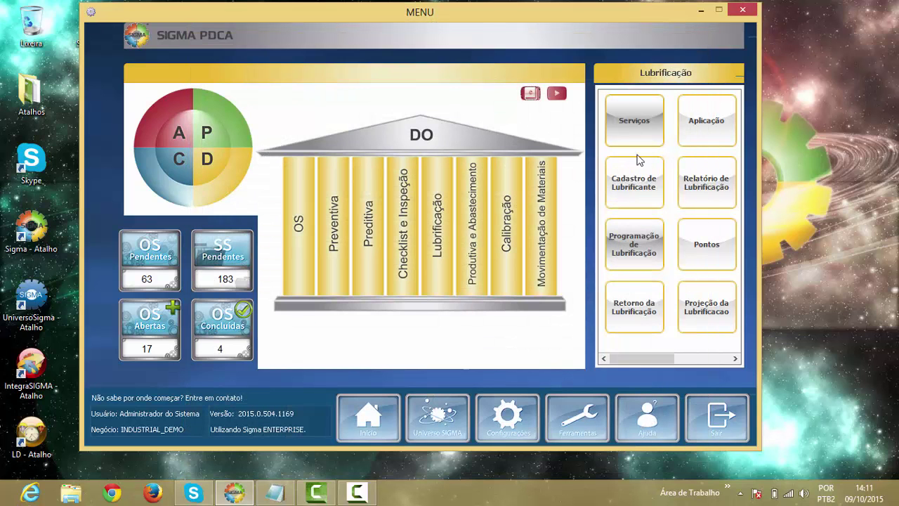
Step: Open Relatório de Lubrificação and search for periodic schedules with the final date set to 17/10/2015
{"action": "left_click", "coordinate": [706, 194]}
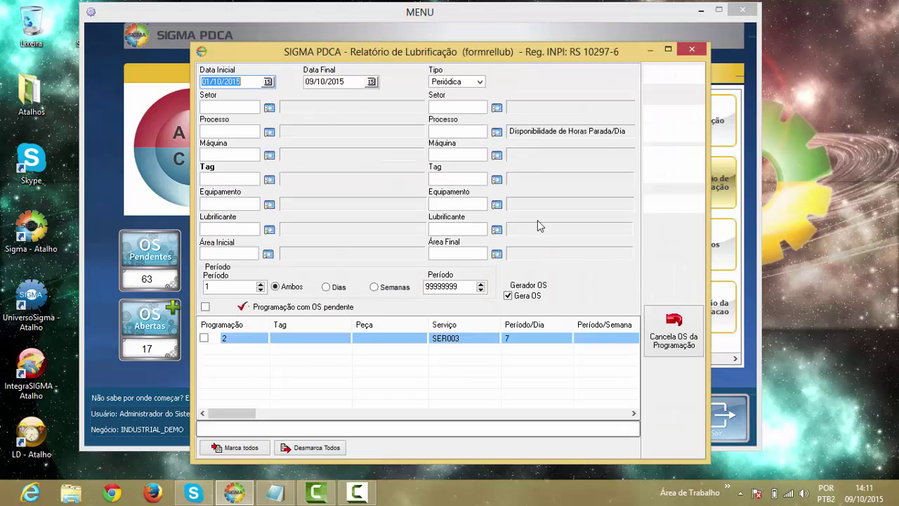
{"action": "left_click", "coordinate": [371, 82]}
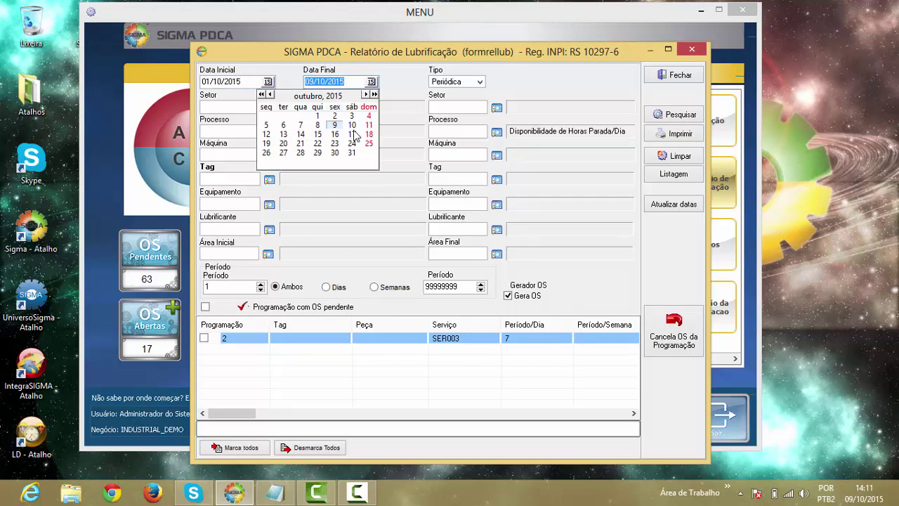
{"action": "left_click", "coordinate": [352, 134]}
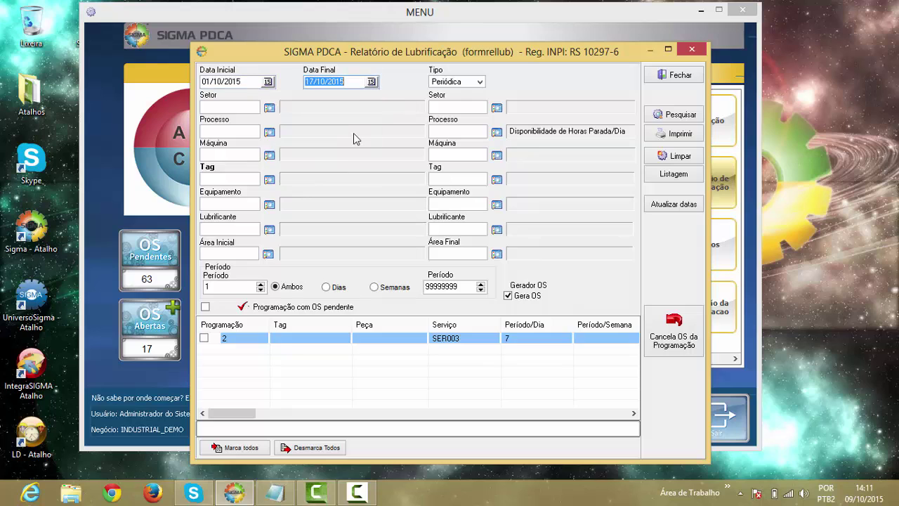
{"action": "left_click", "coordinate": [668, 118]}
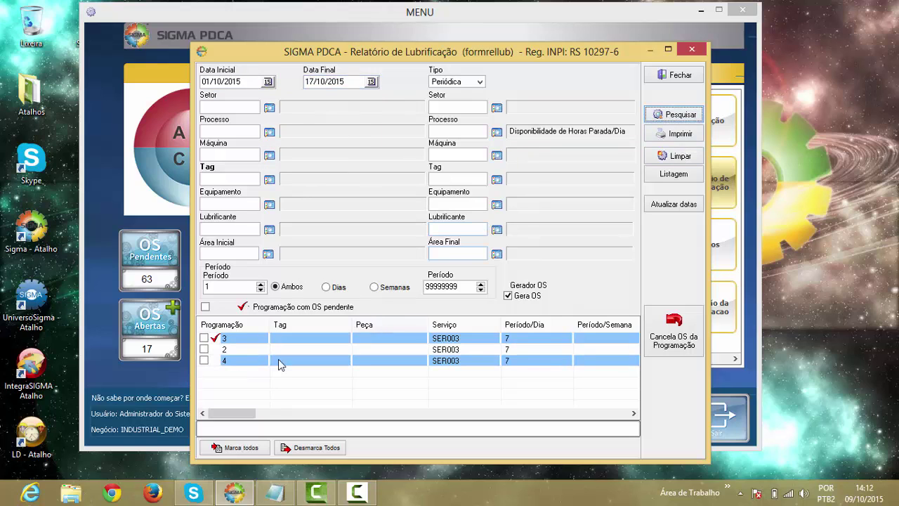
Step: Mark schedule 4 in the lubrication report results and turn off work order generation (Gera OS)
{"action": "left_click", "coordinate": [214, 338]}
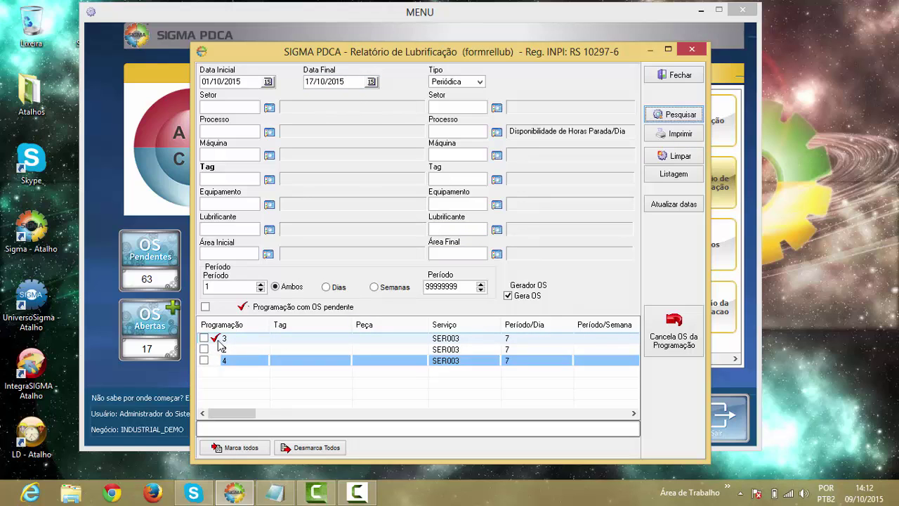
{"action": "left_click", "coordinate": [222, 339]}
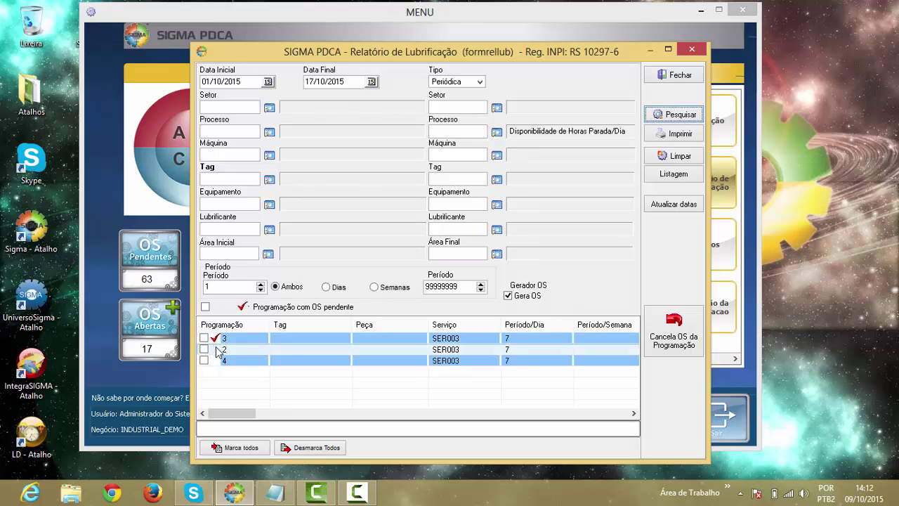
{"action": "left_click", "coordinate": [212, 361], "text": "ctrl"}
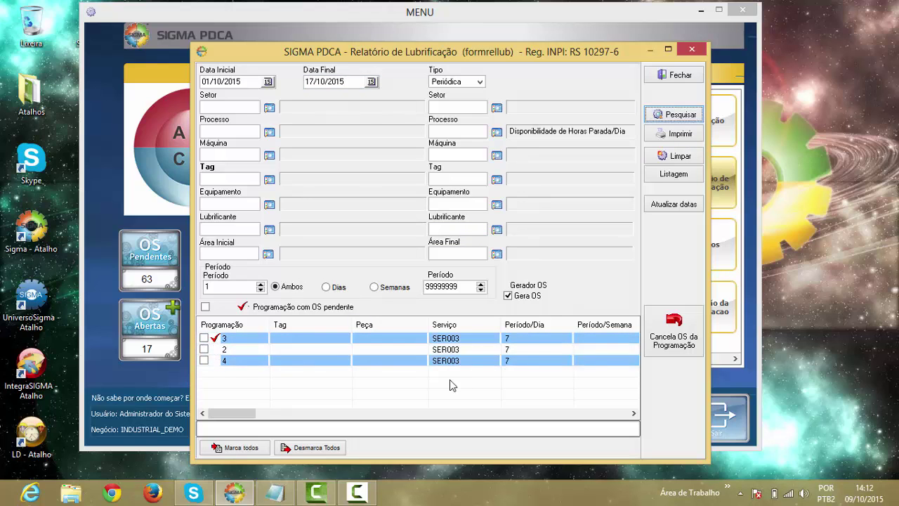
{"action": "left_click_drag", "start_coordinate": [633, 415], "coordinate": [634, 415]}
{"action": "left_click_drag", "start_coordinate": [262, 417], "coordinate": [232, 417]}
{"action": "left_click", "coordinate": [204, 361]}
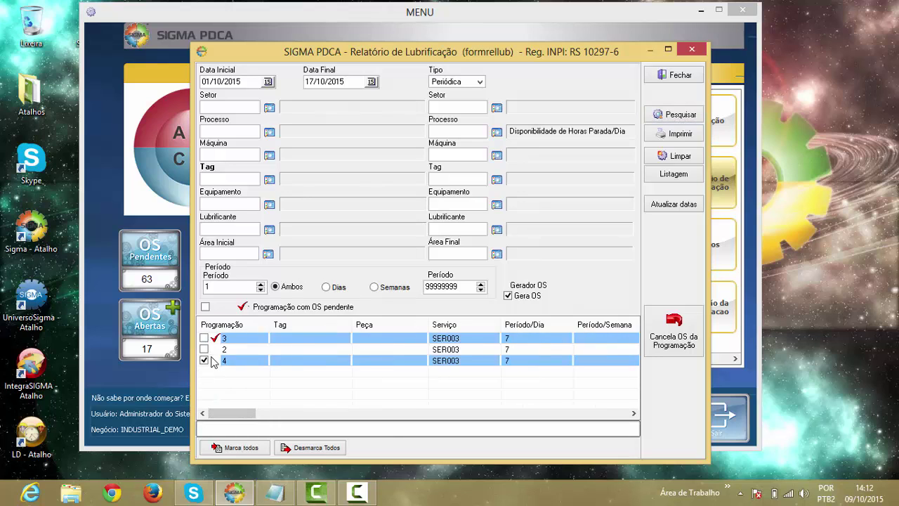
{"action": "left_click", "coordinate": [509, 300]}
Step: Preview the printed report for schedule 4 as Impressão Normal, view it at page width, and close the preview
{"action": "left_click", "coordinate": [661, 140]}
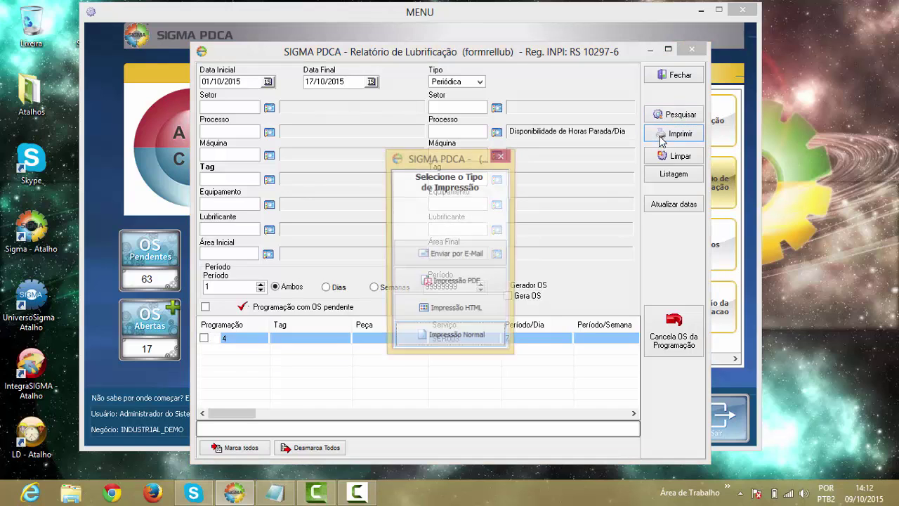
{"action": "left_click", "coordinate": [456, 337]}
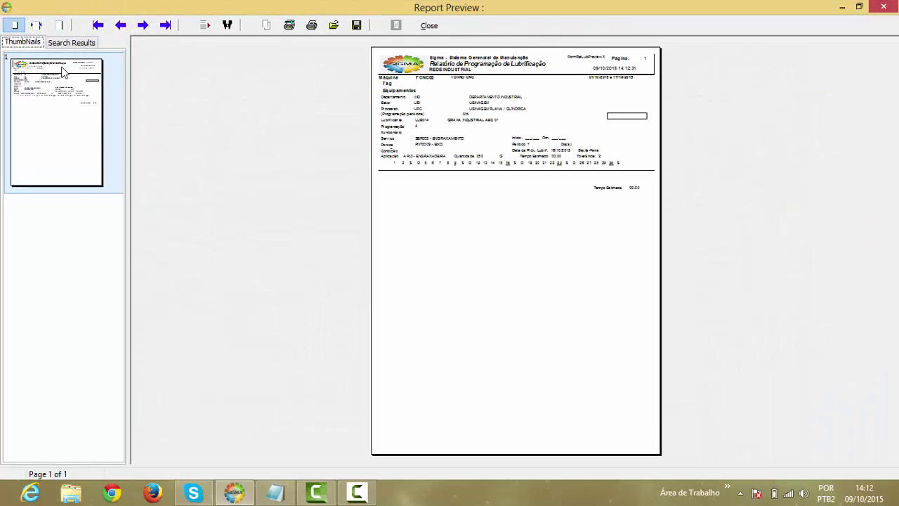
{"action": "left_click", "coordinate": [37, 25]}
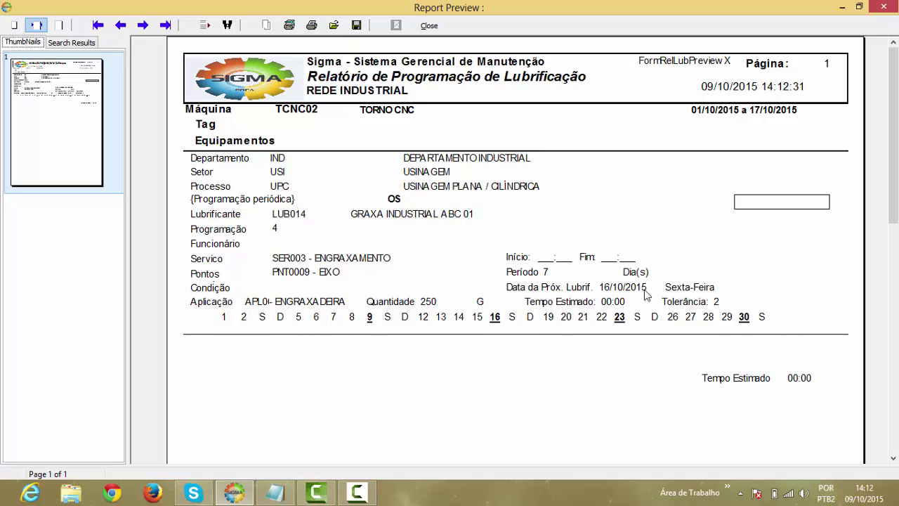
{"action": "left_click", "coordinate": [883, 7]}
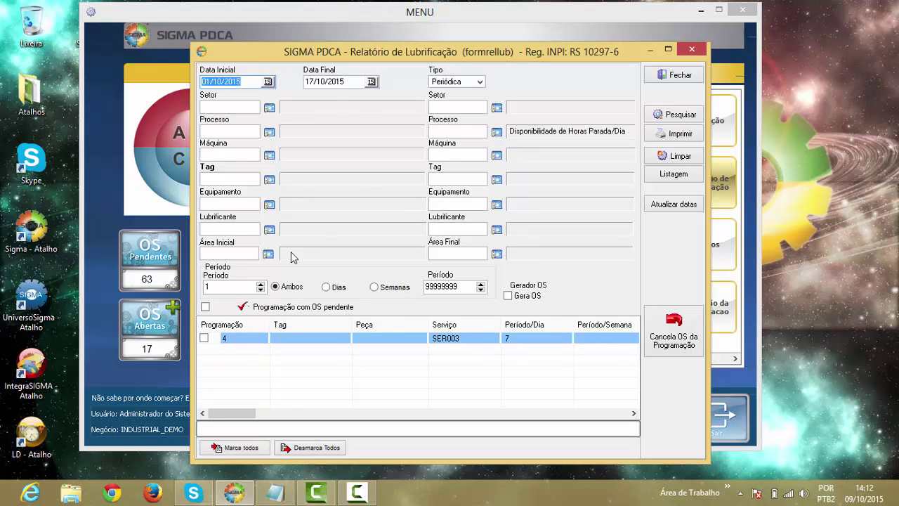
Step: Mark schedule 4 and preview its Listagem report as Impressão Normal at page width, closing the preview after reviewing the points
{"action": "left_click", "coordinate": [204, 338]}
{"action": "left_click", "coordinate": [204, 338]}
{"action": "left_click", "coordinate": [205, 338]}
{"action": "left_click", "coordinate": [668, 180]}
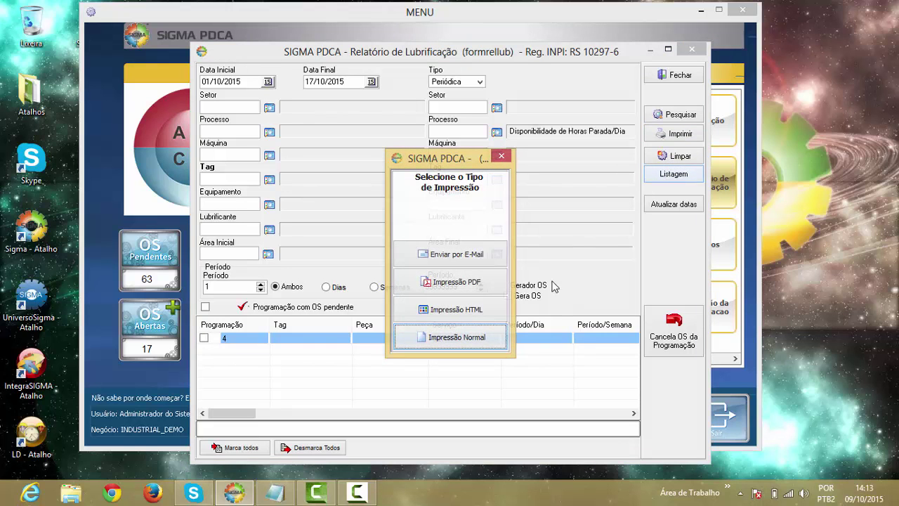
{"action": "left_click", "coordinate": [476, 338]}
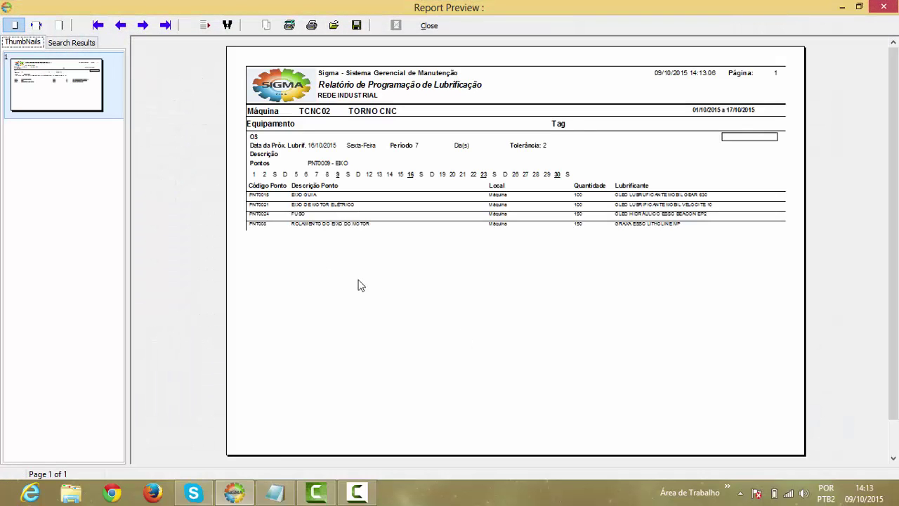
{"action": "left_click", "coordinate": [36, 25]}
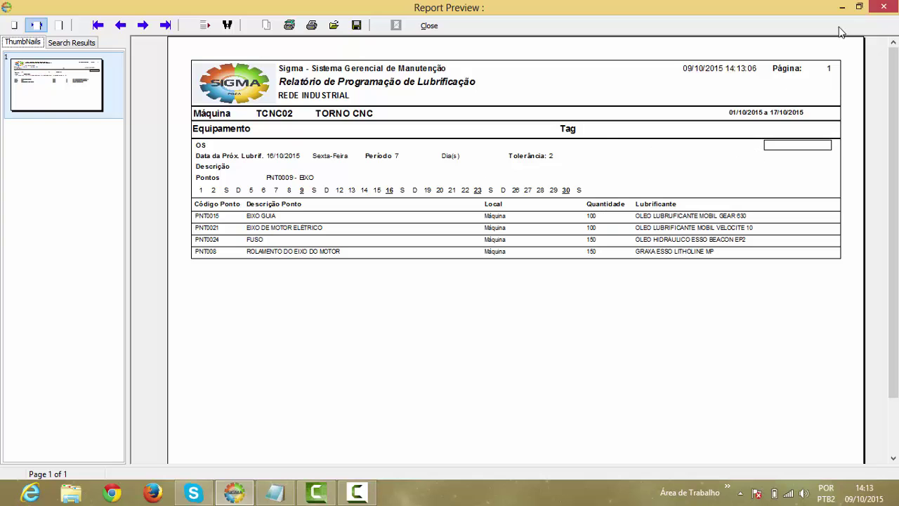
{"action": "left_click", "coordinate": [884, 7]}
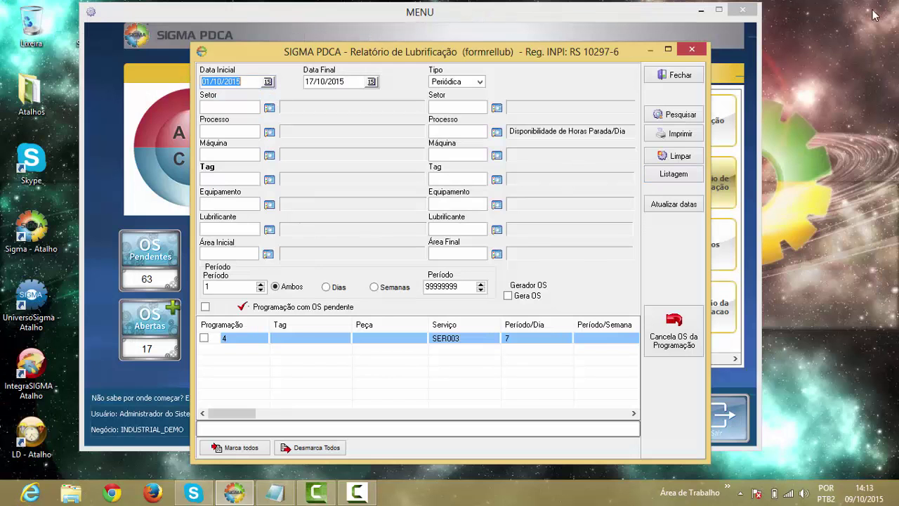
Step: Close the lubrication report and return to the main menu's start page
{"action": "left_click", "coordinate": [663, 77]}
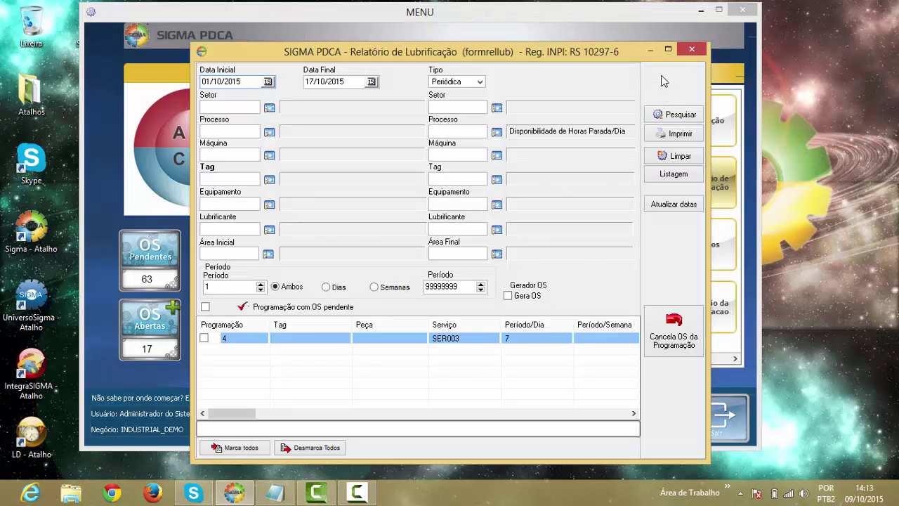
{"action": "left_click", "coordinate": [663, 78]}
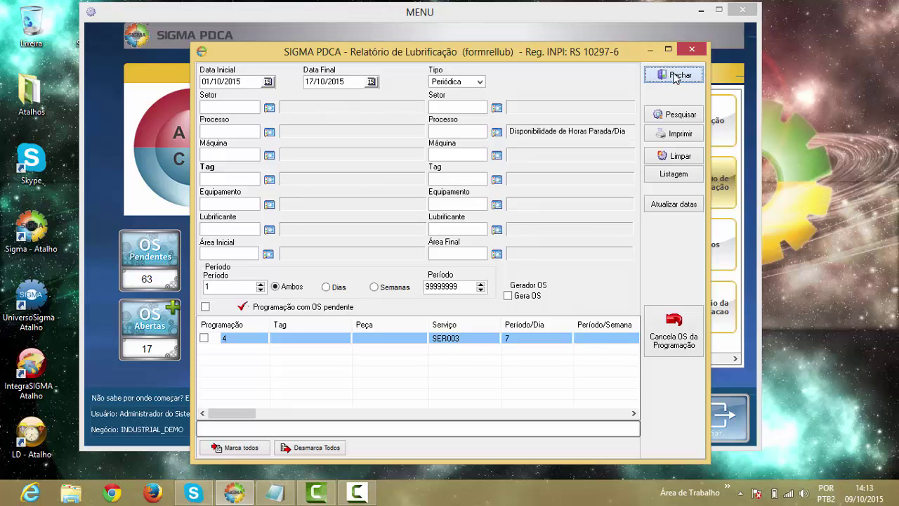
{"action": "left_click", "coordinate": [371, 415]}
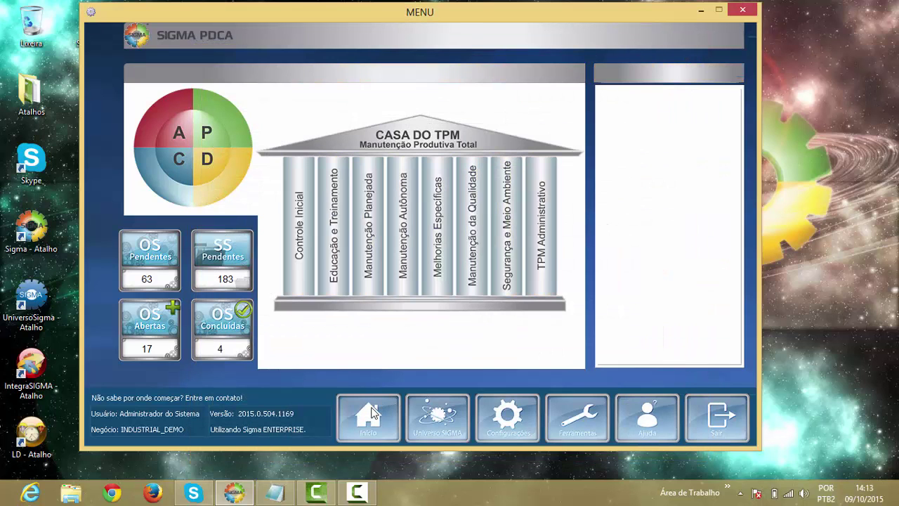